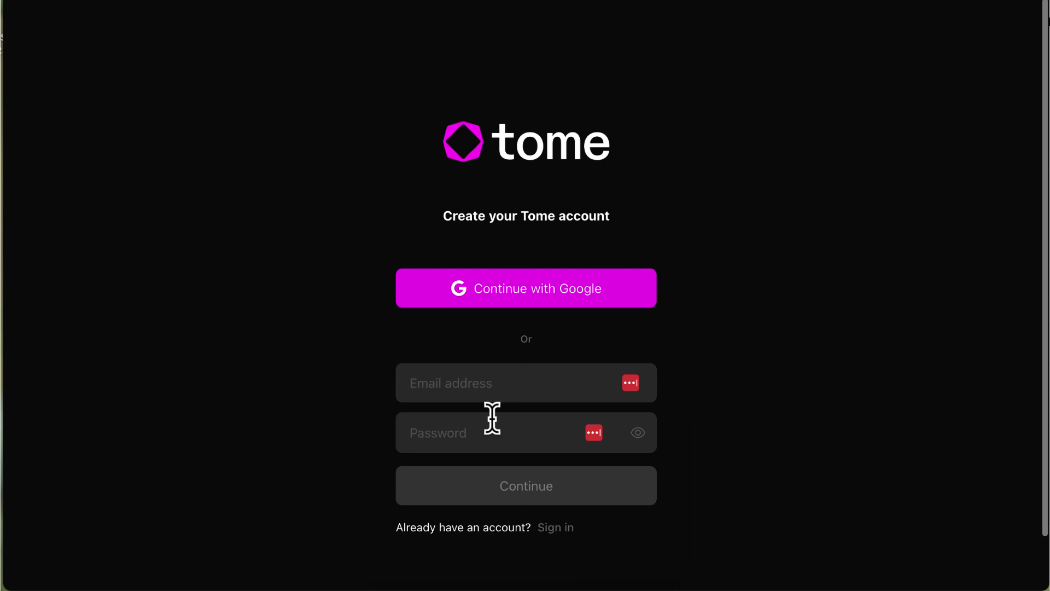
# - Sign up for a Tome account with an email address and password
pyautogui.click(490, 381)
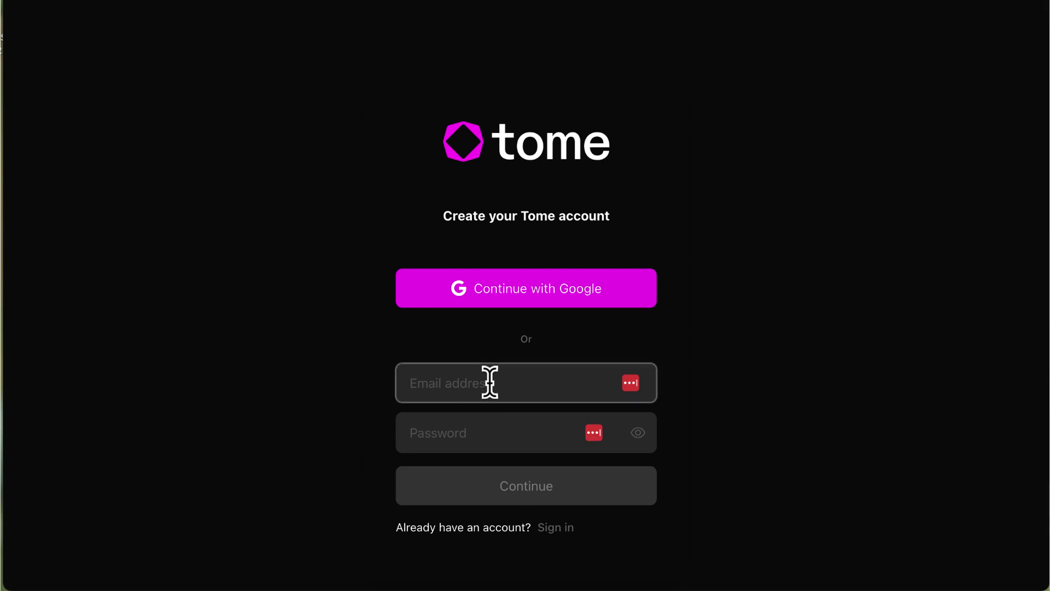
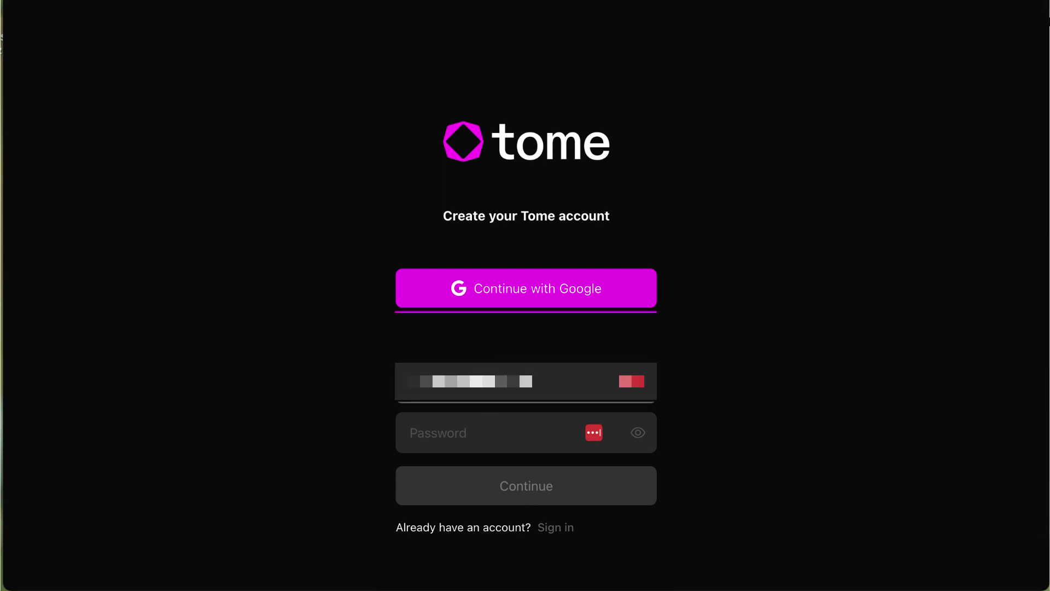
pyautogui.press('Tab')
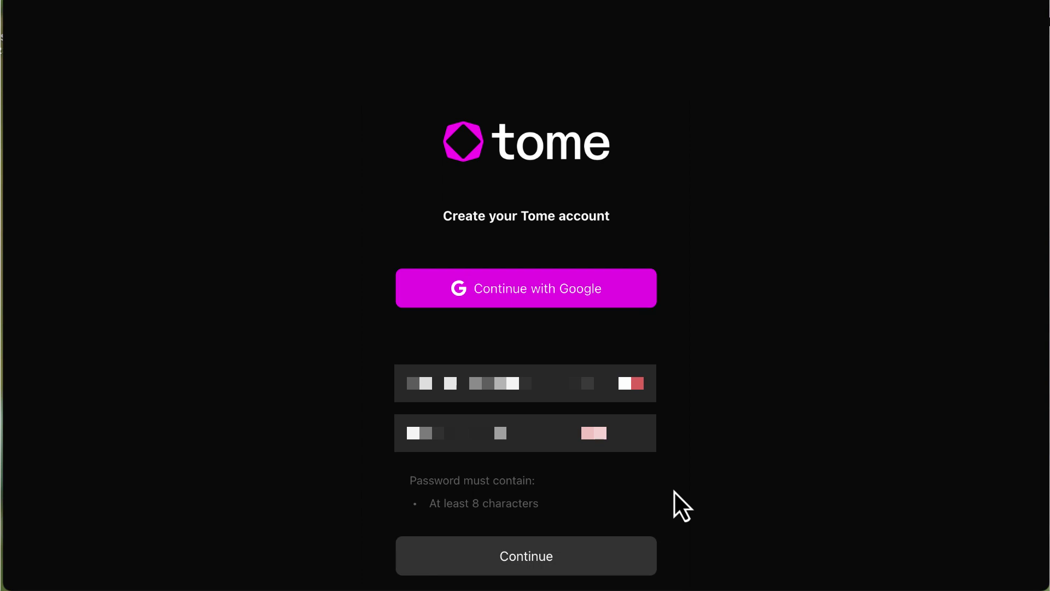
pyautogui.scroll(-3, 674, 490)
pyautogui.click(512, 487)
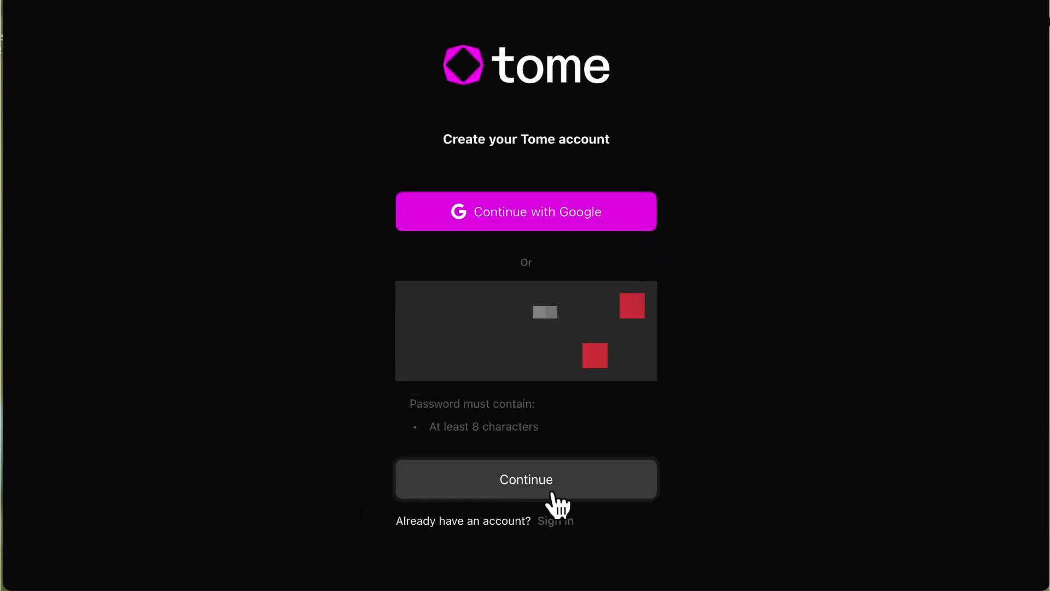
# - Enter your full name on the Create your profile page and open the role list
pyautogui.click(520, 281)
pyautogui.click(579, 341)
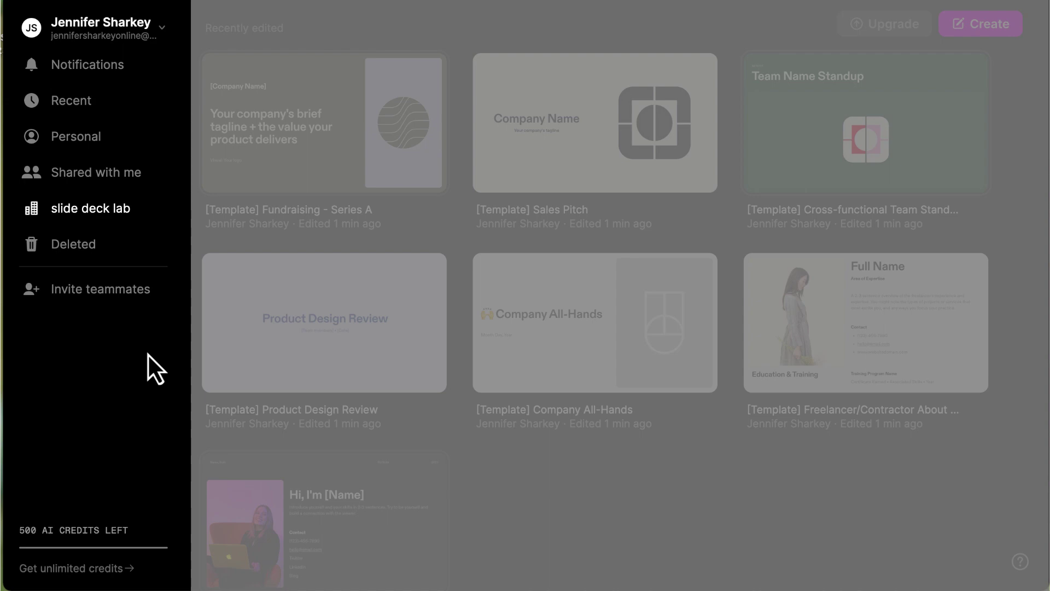
# - Browse the Notifications, Recent and Personal sections of the sidebar
pyautogui.click(67, 65)
pyautogui.click(76, 103)
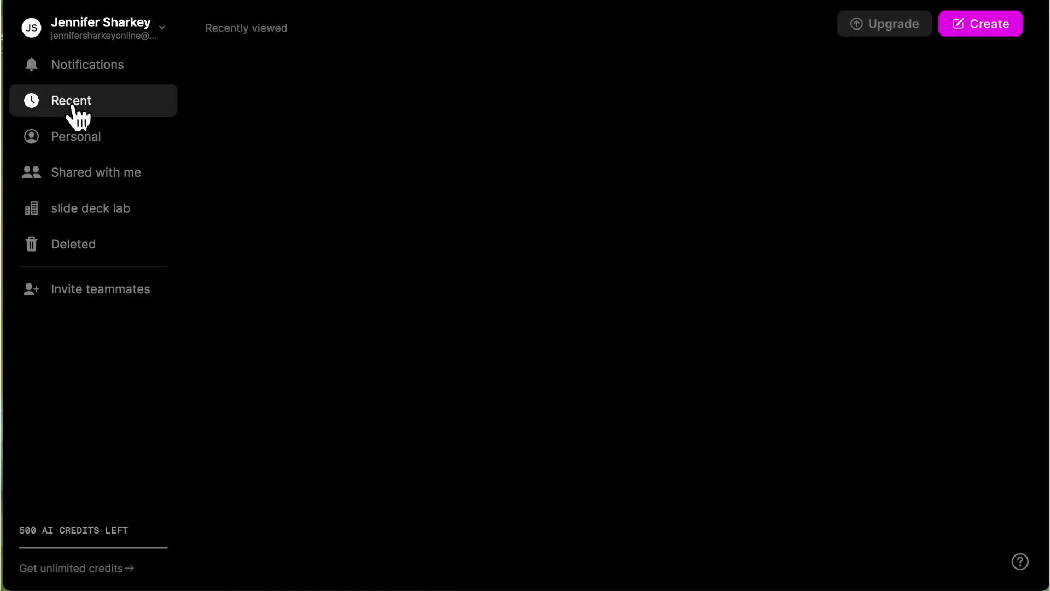
pyautogui.click(70, 137)
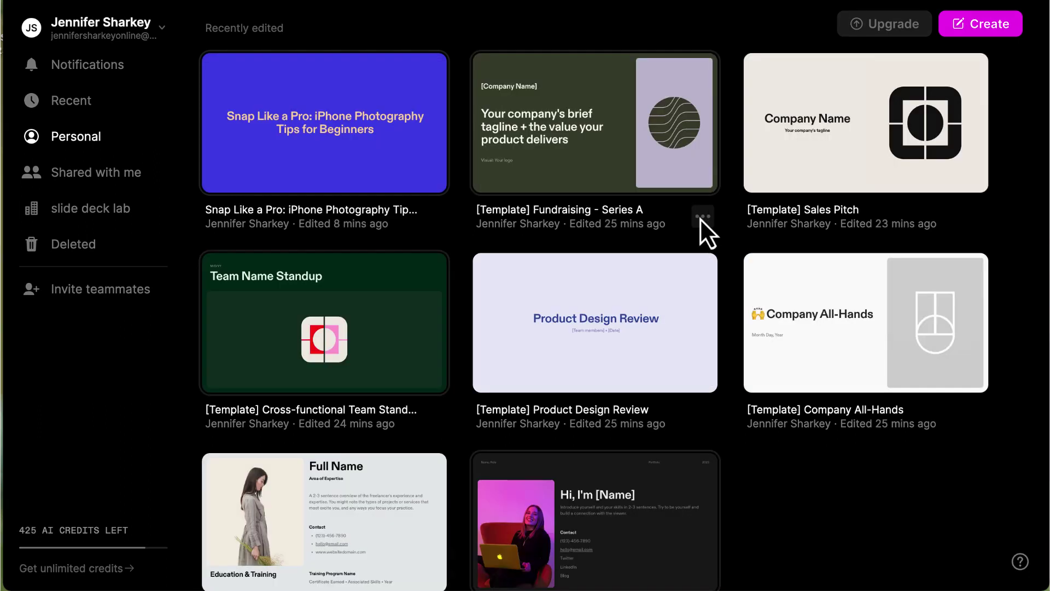
# - Duplicate the Fundraising - Series A template deck, then view the subscription plans
pyautogui.click(703, 216)
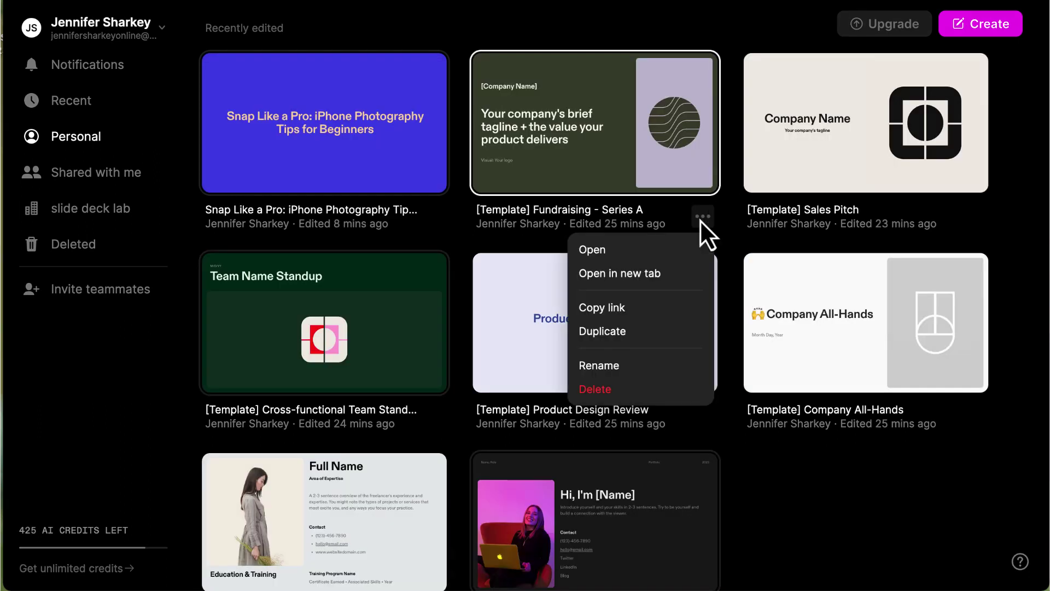
pyautogui.click(667, 331)
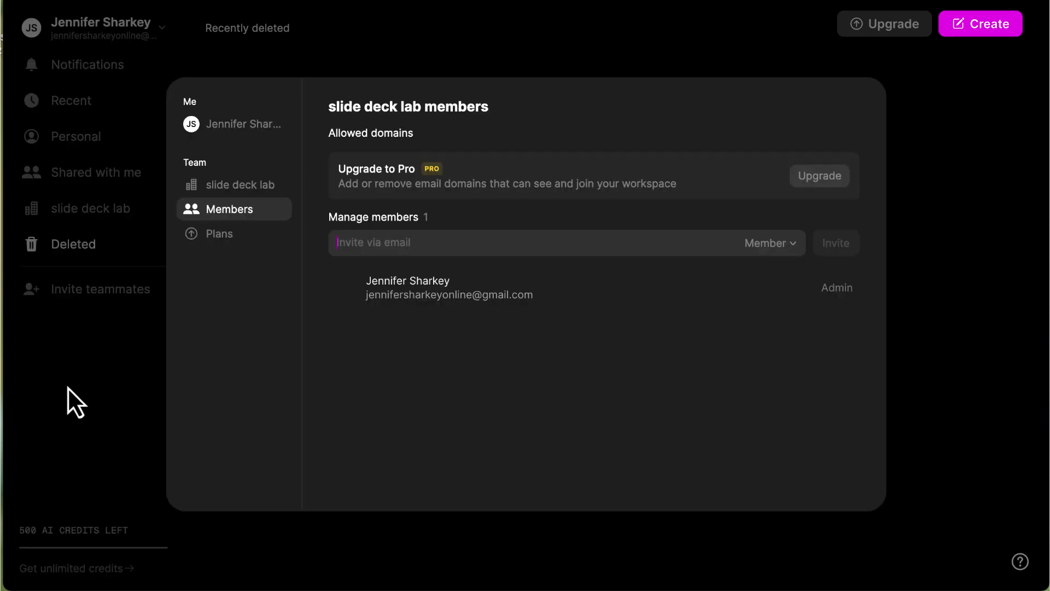
pyautogui.click(67, 386)
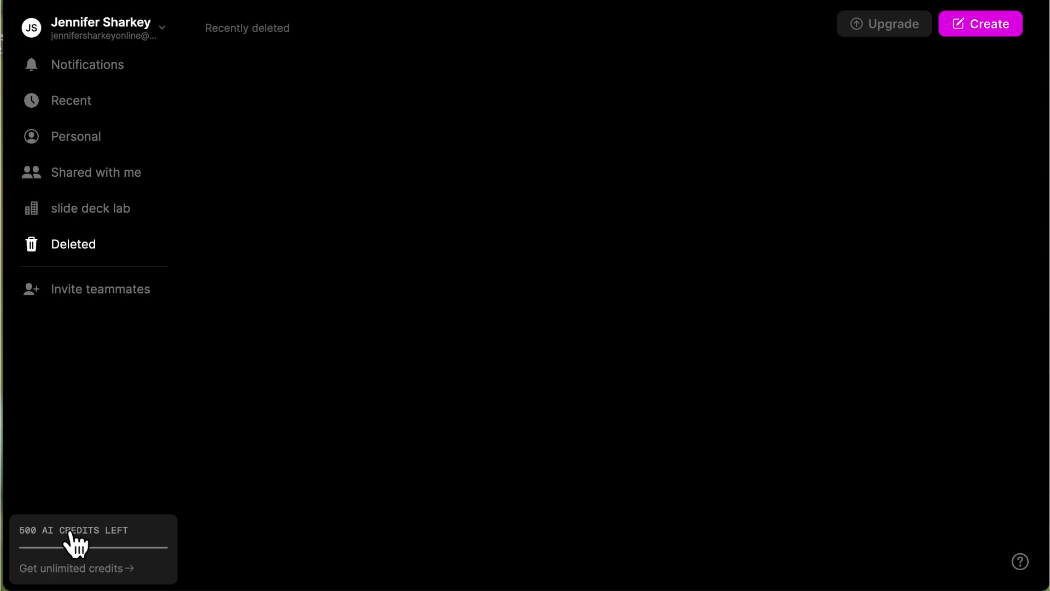
pyautogui.click(70, 533)
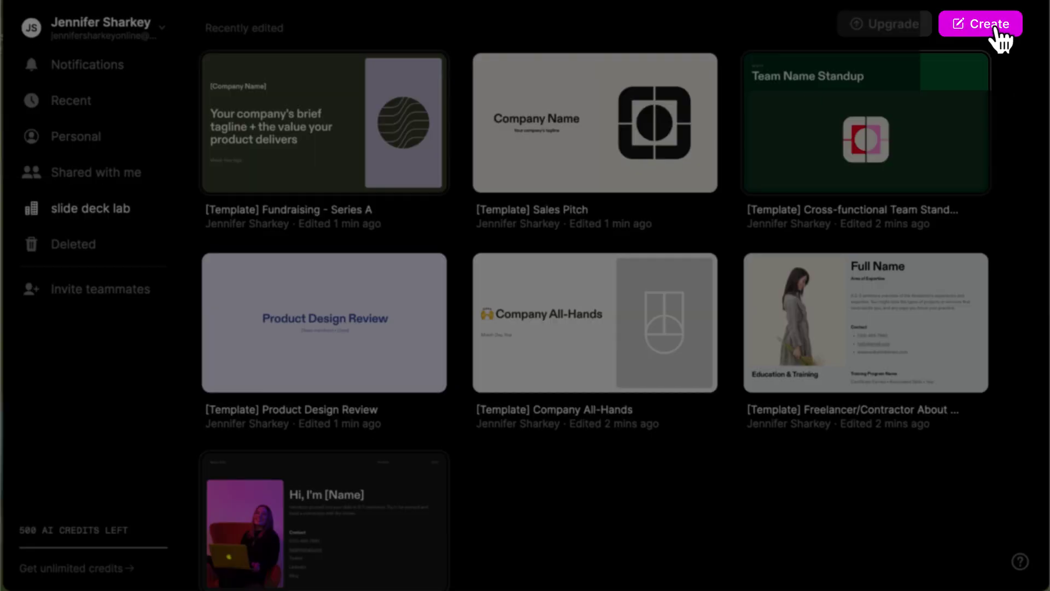
# - Generate a whole presentation from the pasted iPhone photography for beginners prompt and keep it
pyautogui.click(1001, 37)
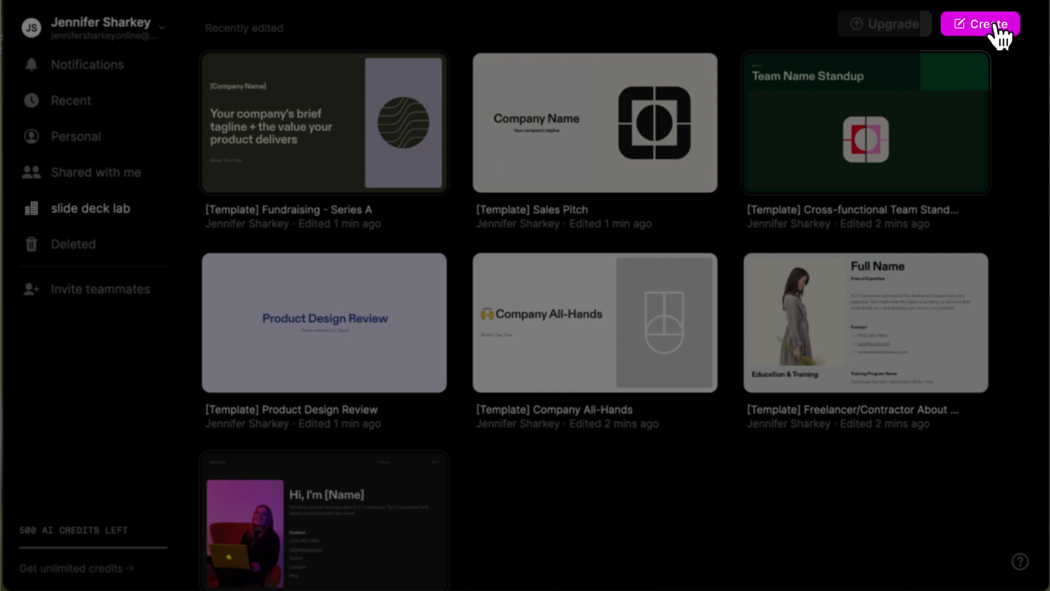
pyautogui.scroll(10, 602, 434)
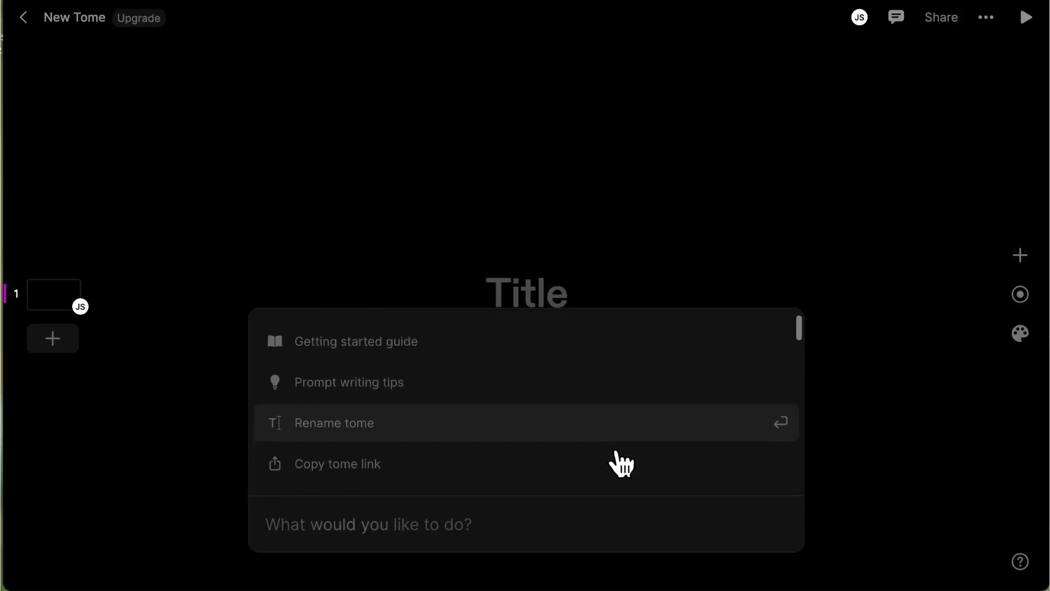
pyautogui.scroll(-2, 615, 462)
pyautogui.scroll(-15, 622, 464)
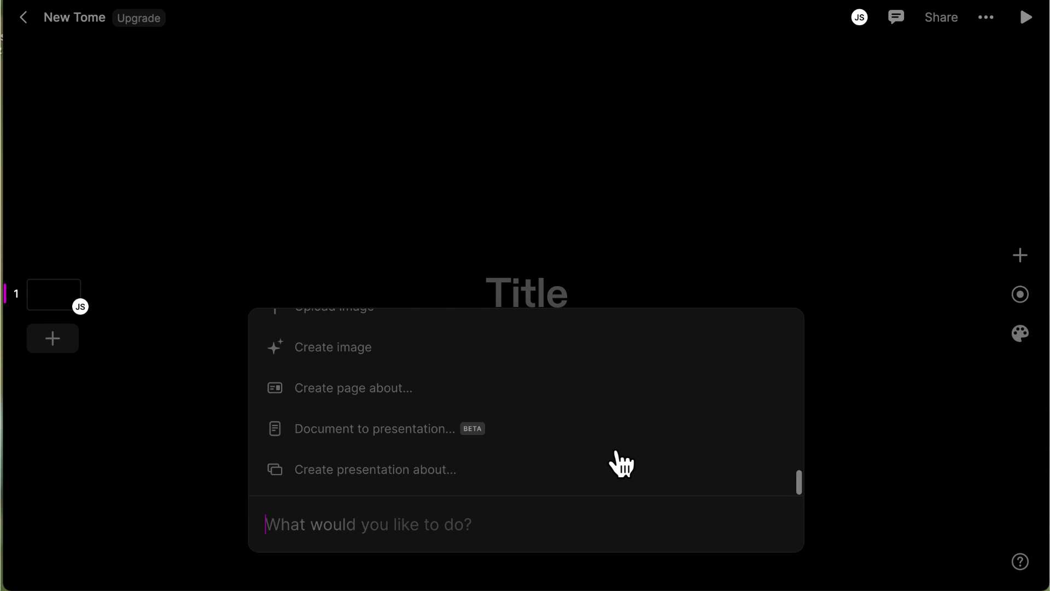
pyautogui.write('iphone photography strategies for beginners')
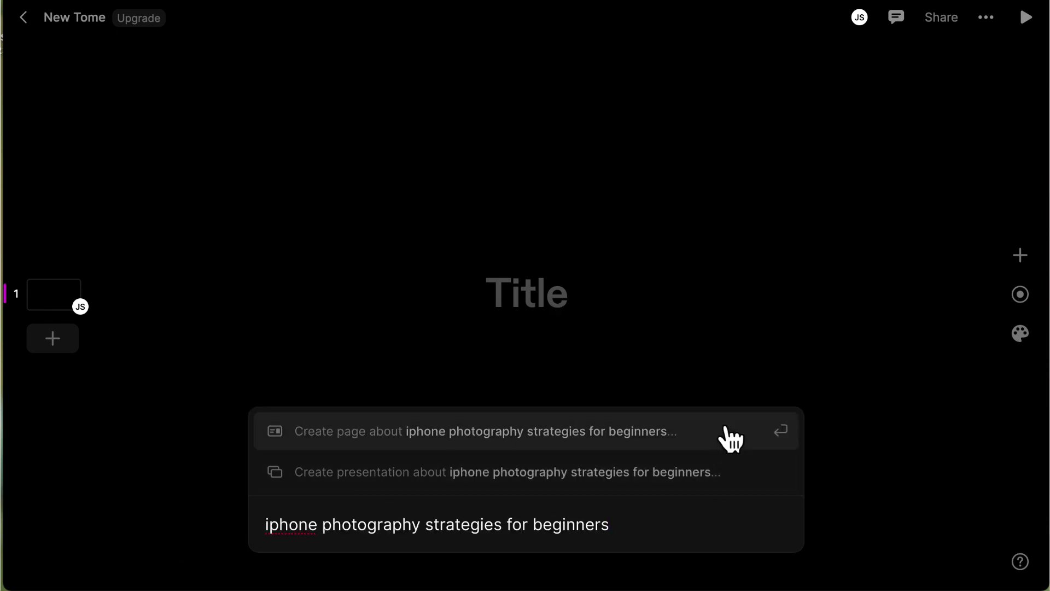
pyautogui.click(719, 484)
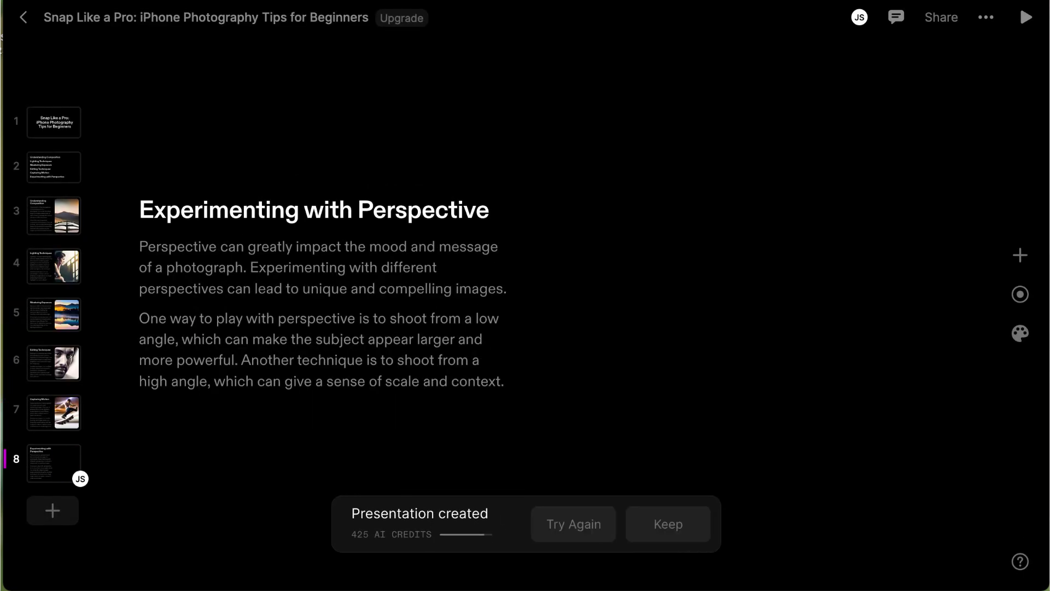
pyautogui.click(670, 526)
# - Review all eight generated pages, from the title page through Experimenting with Perspective
pyautogui.click(47, 124)
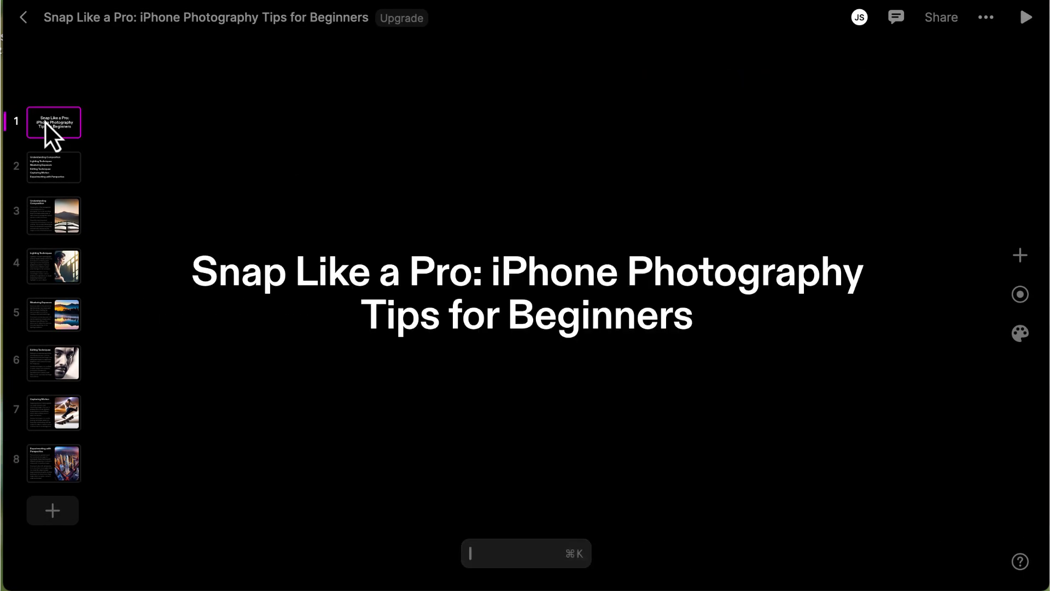
pyautogui.click(41, 164)
pyautogui.click(44, 214)
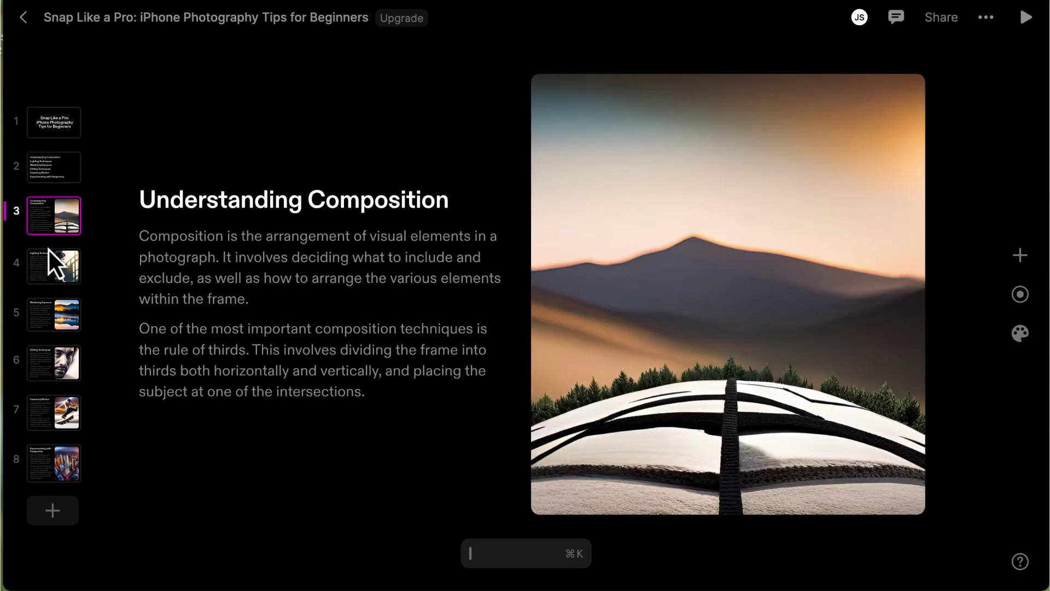
pyautogui.click(46, 265)
pyautogui.click(45, 322)
pyautogui.click(44, 366)
pyautogui.click(42, 416)
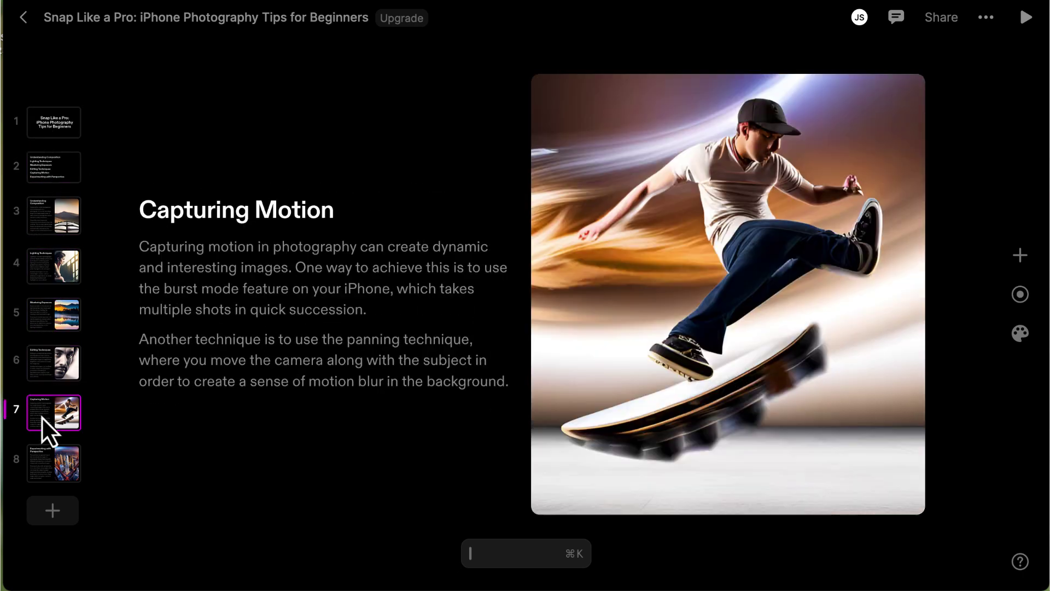
pyautogui.click(37, 469)
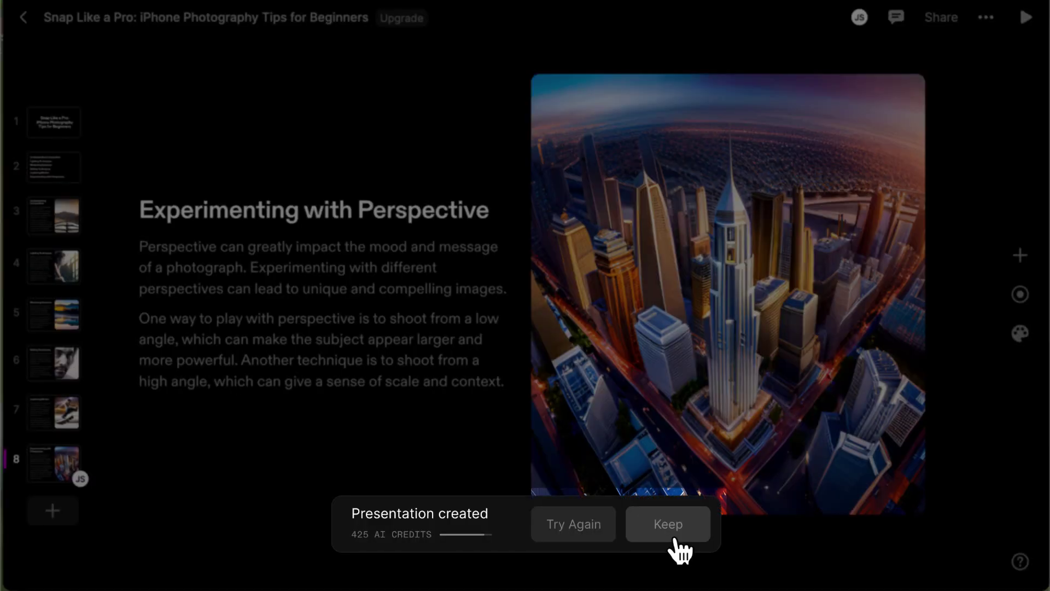
# - Keep the generated eight-page 'Snap Like a Pro' presentation from the Presentation created bar
pyautogui.click(669, 525)
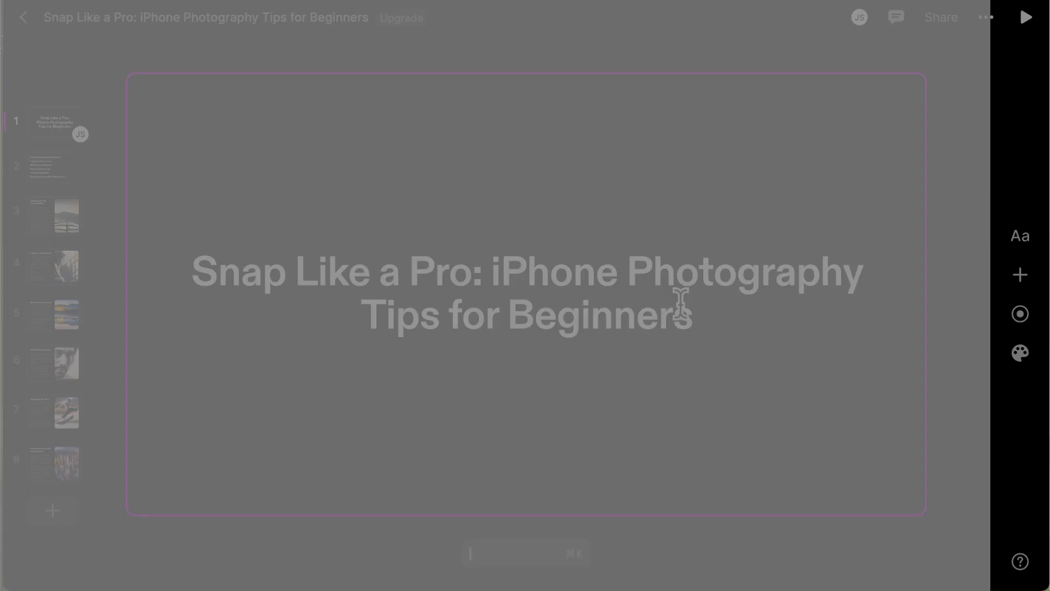
# - Look through the title's text formatting options and the list of addable tiles
pyautogui.click(1020, 239)
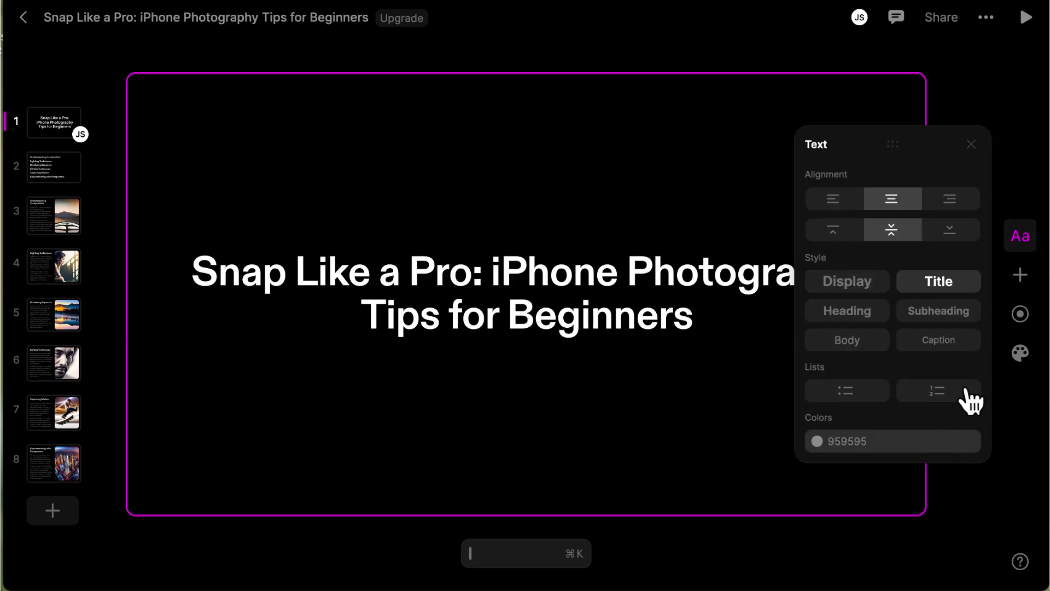
pyautogui.click(1021, 275)
pyautogui.scroll(-3, 957, 398)
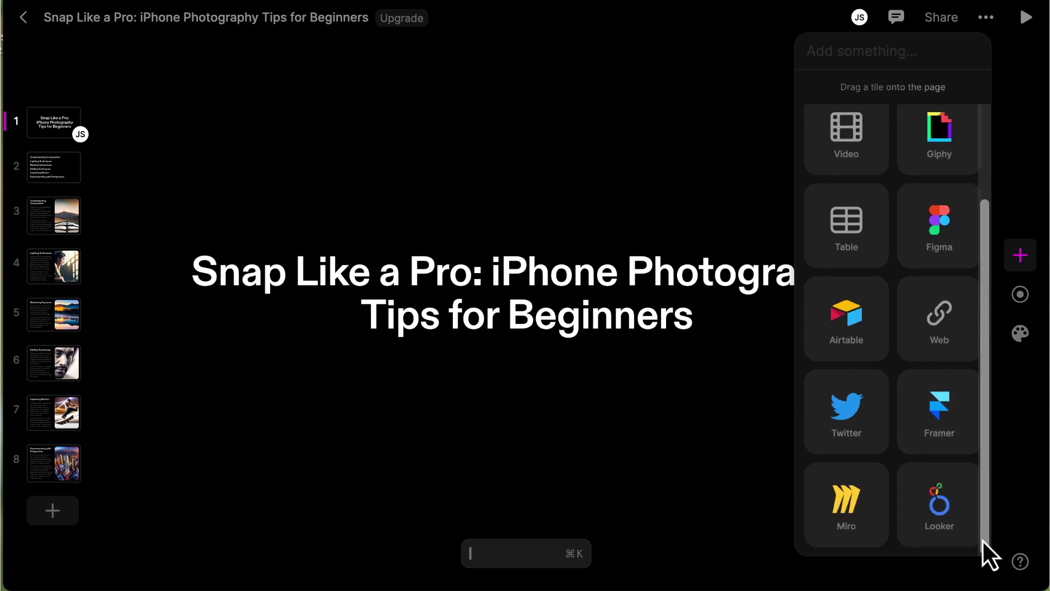
pyautogui.moveTo(982, 539); pyautogui.dragTo(977, 442)
pyautogui.click(1022, 398)
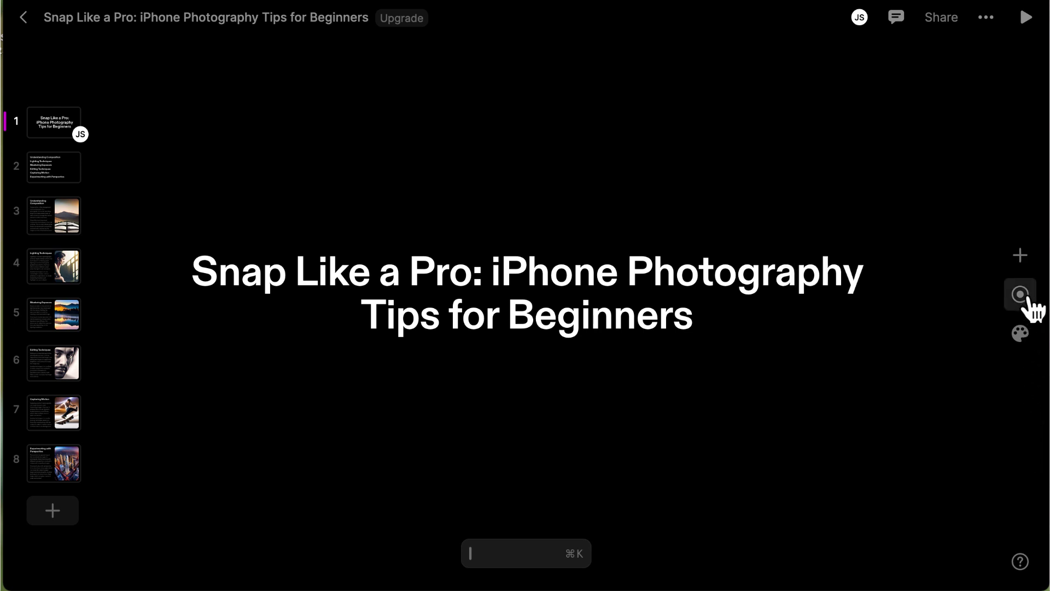
# - Apply the Ocean theme to the deck and check its heading font and FFD79E heading colour
pyautogui.click(1021, 333)
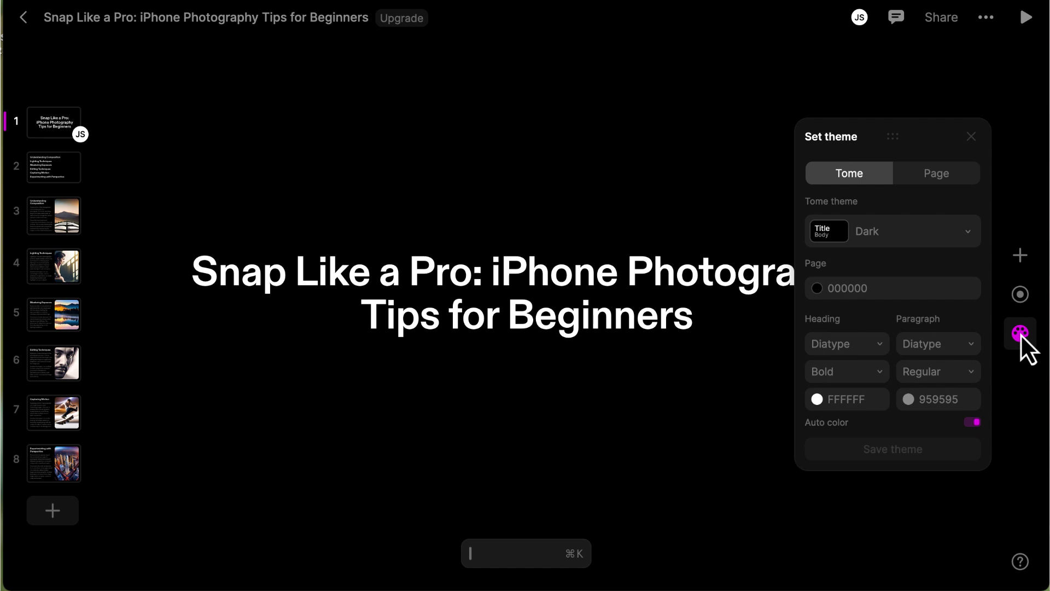
pyautogui.click(919, 231)
pyautogui.click(919, 375)
pyautogui.click(875, 343)
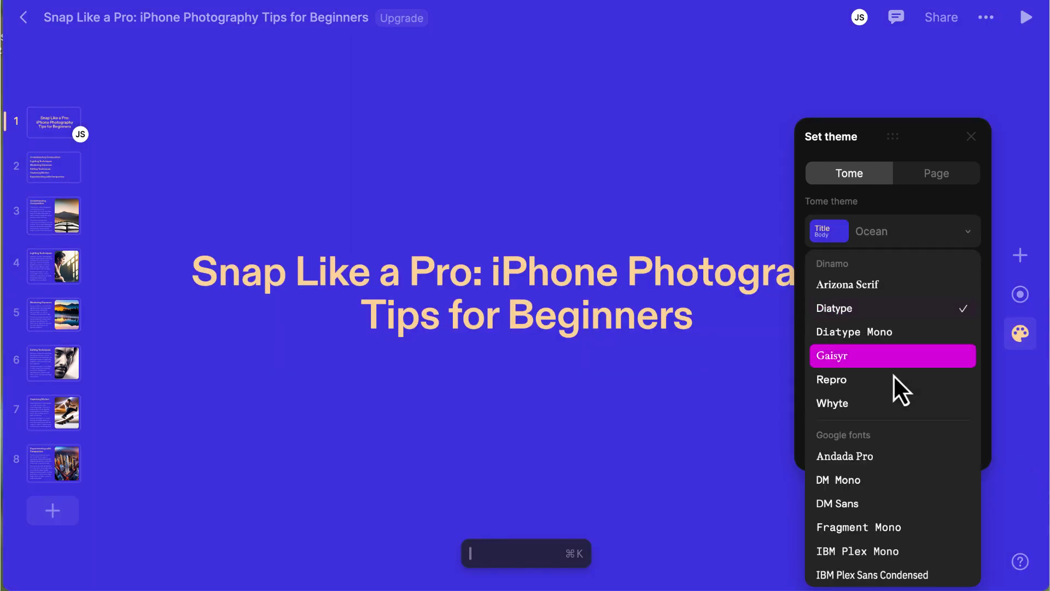
pyautogui.click(937, 247)
pyautogui.click(942, 399)
pyautogui.click(864, 398)
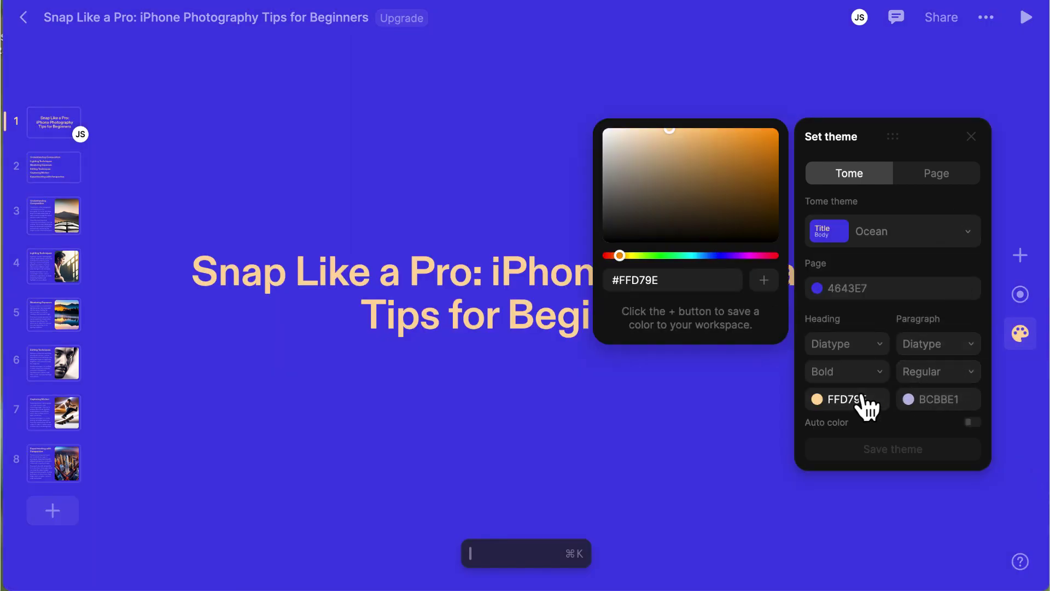
pyautogui.click(864, 432)
pyautogui.click(1032, 390)
pyautogui.click(52, 268)
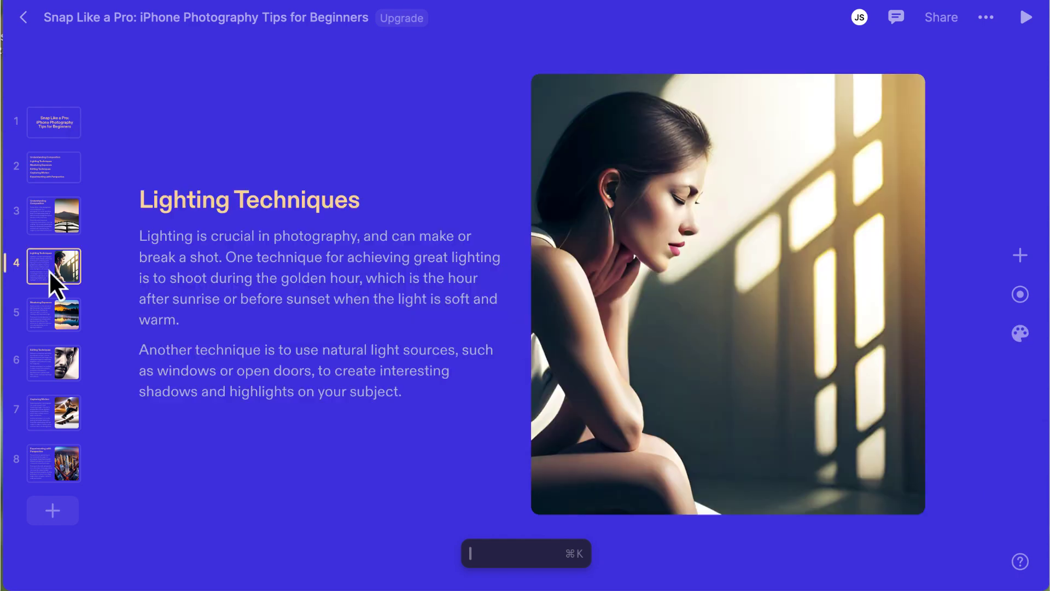
pyautogui.click(265, 299)
pyautogui.tripleClick(265, 300)
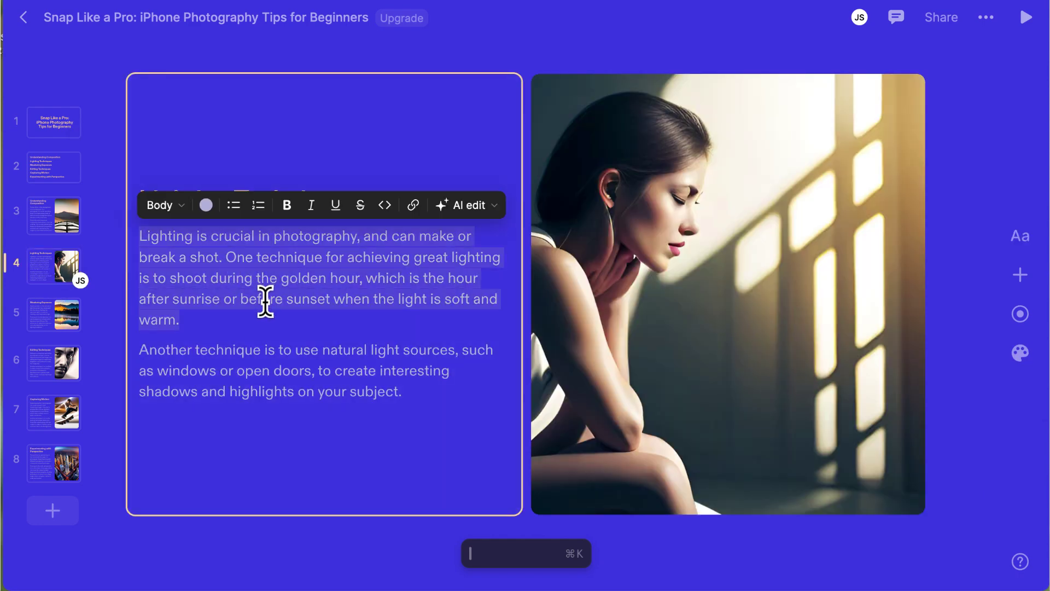
pyautogui.click(184, 211)
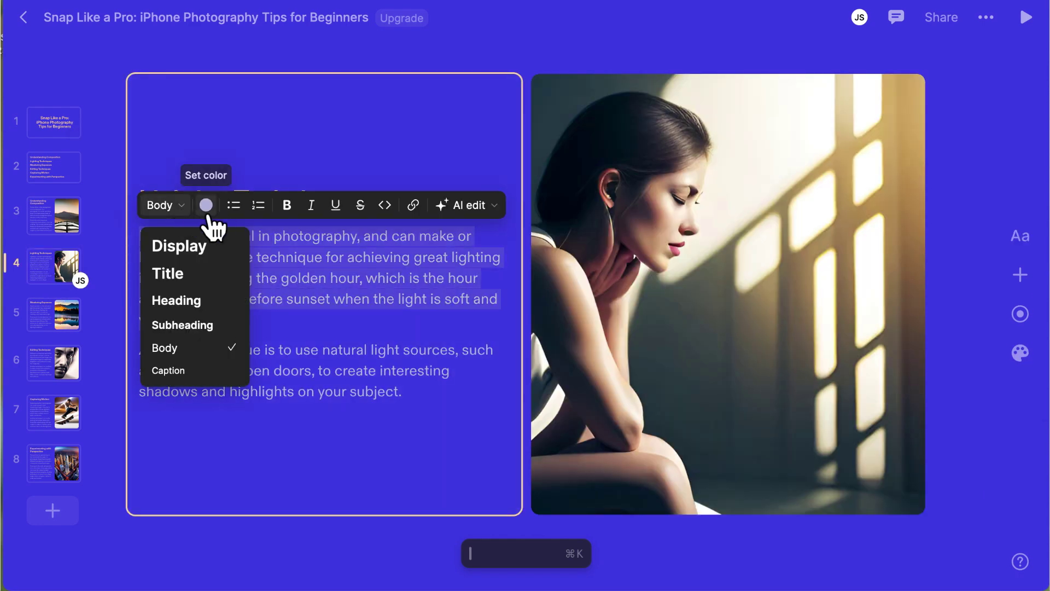
pyautogui.click(184, 211)
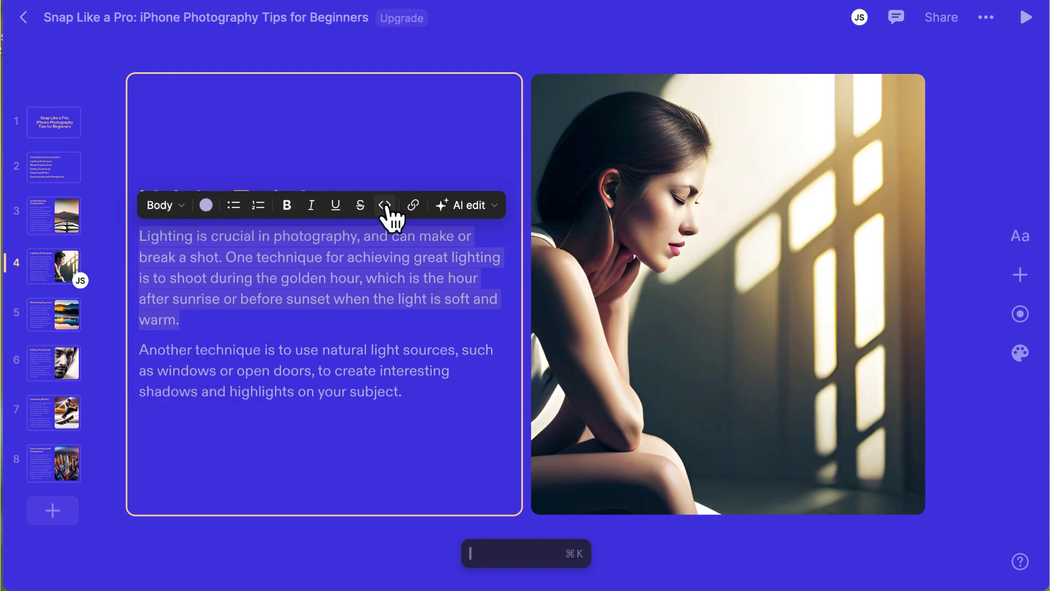
pyautogui.click(384, 205)
pyautogui.click(385, 205)
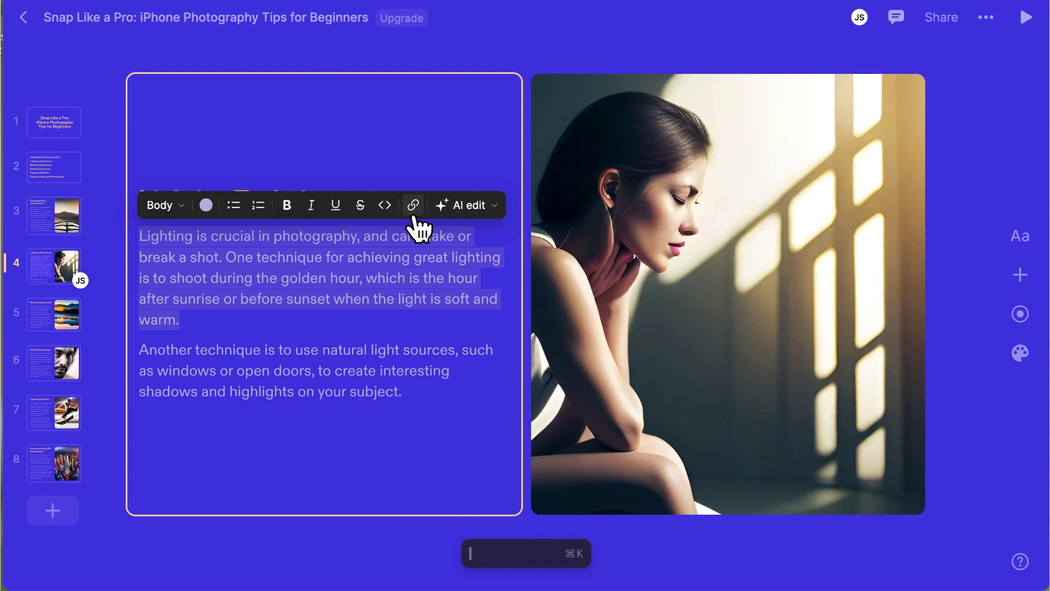
pyautogui.click(497, 207)
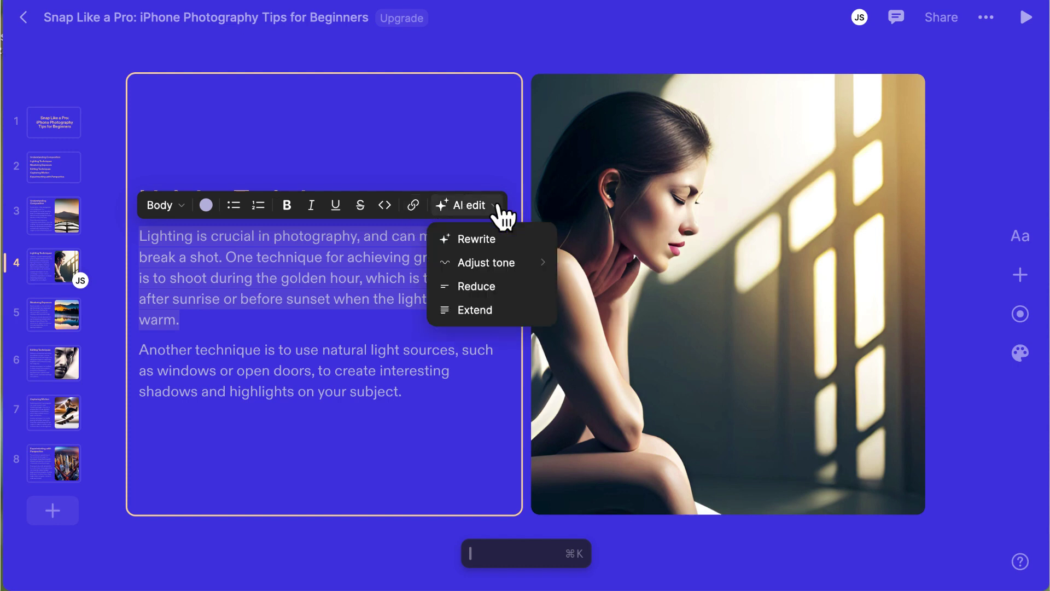
pyautogui.moveTo(543, 265)
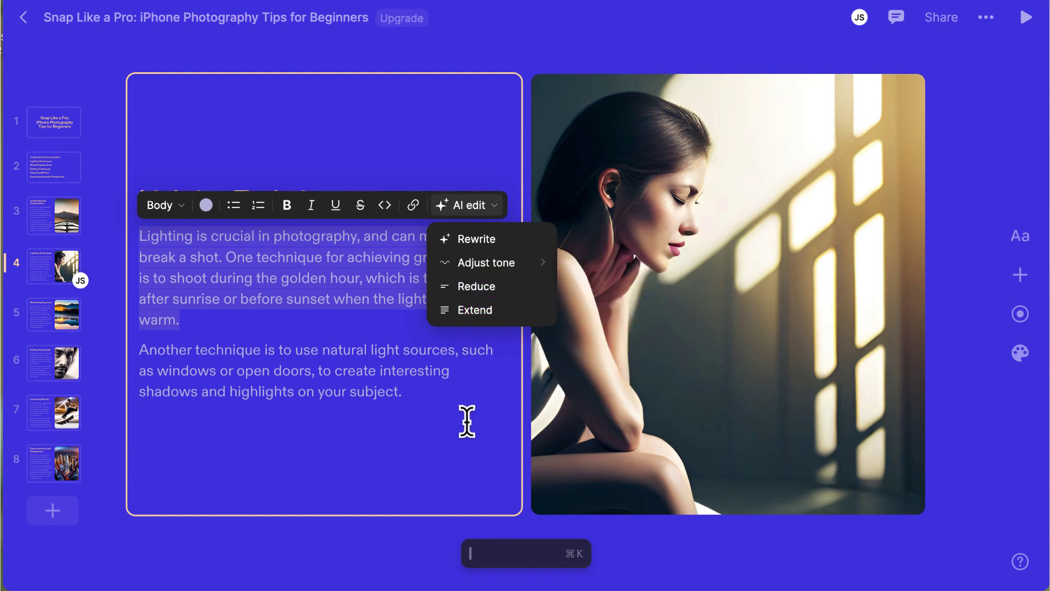
pyautogui.click(464, 427)
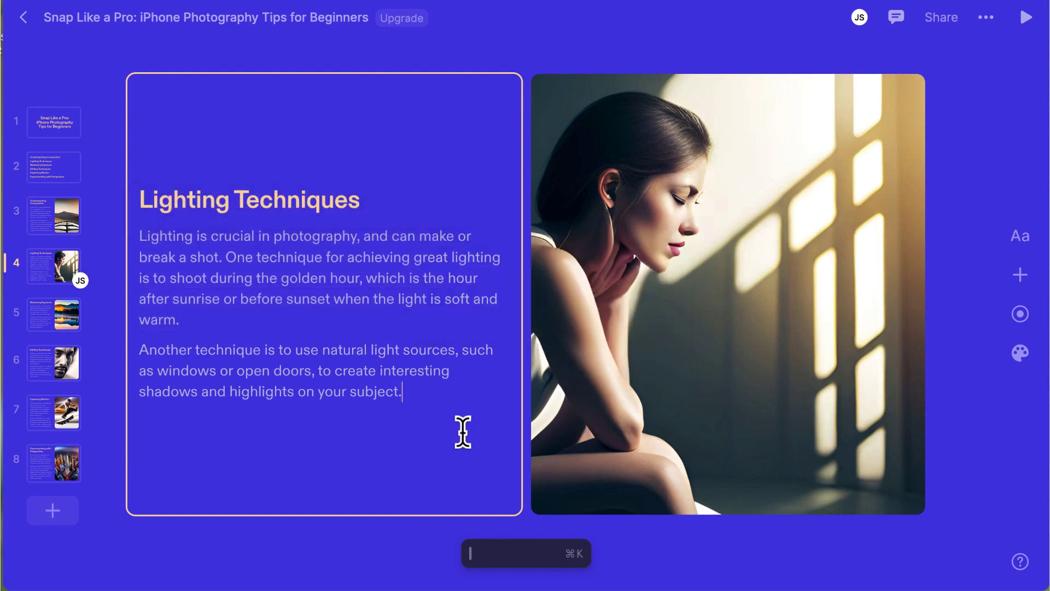
pyautogui.click(706, 400)
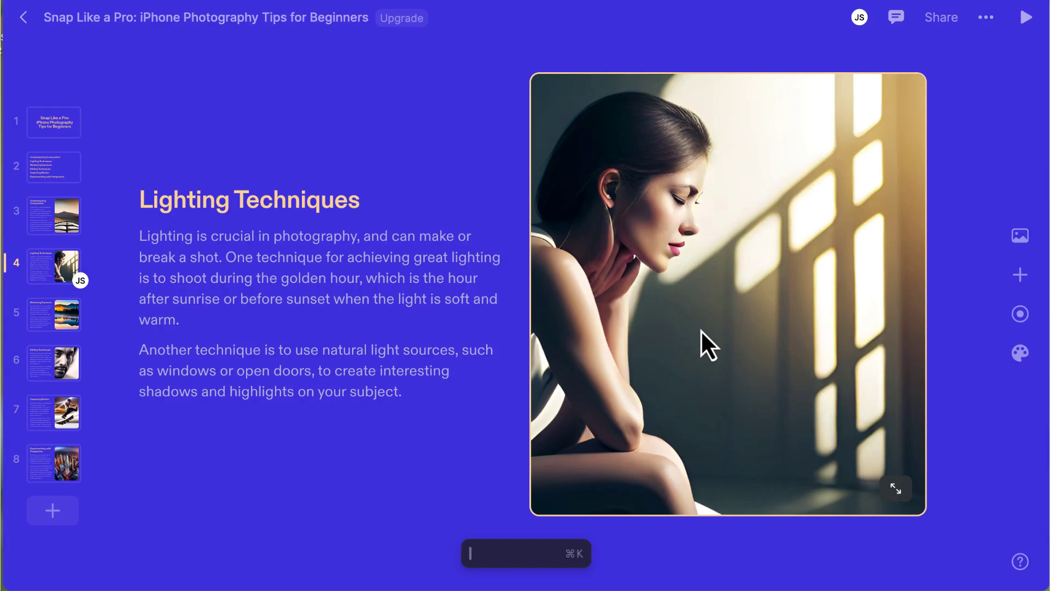
pyautogui.click(1020, 235)
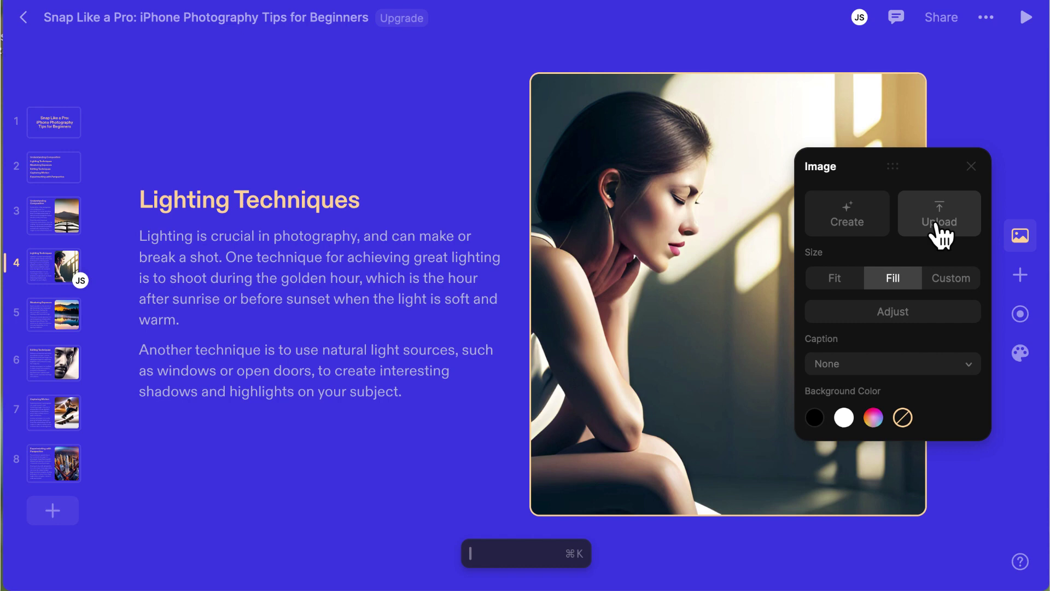
pyautogui.click(963, 314)
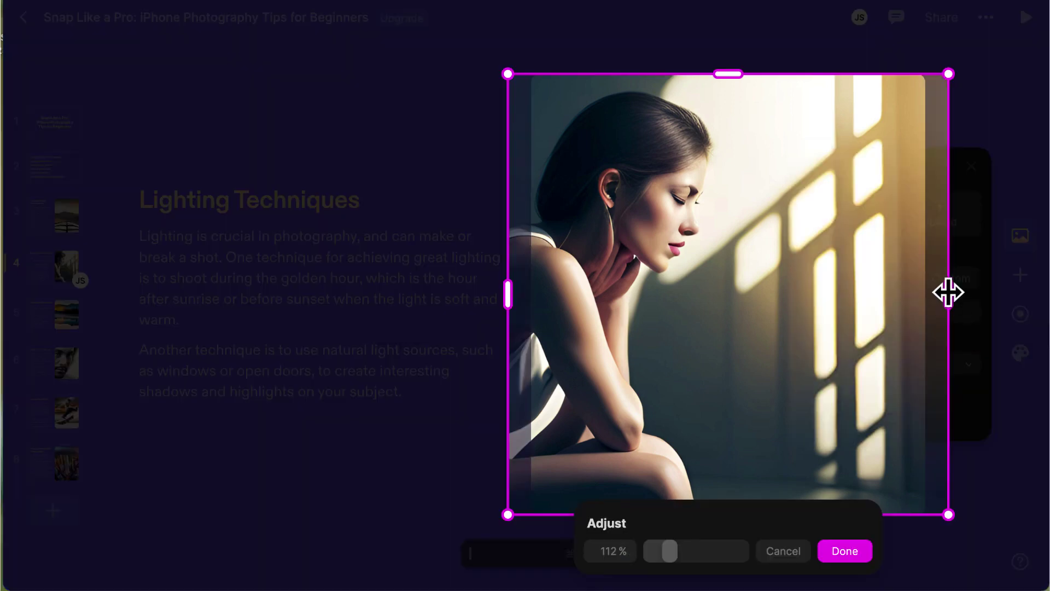
pyautogui.click(845, 551)
pyautogui.click(968, 362)
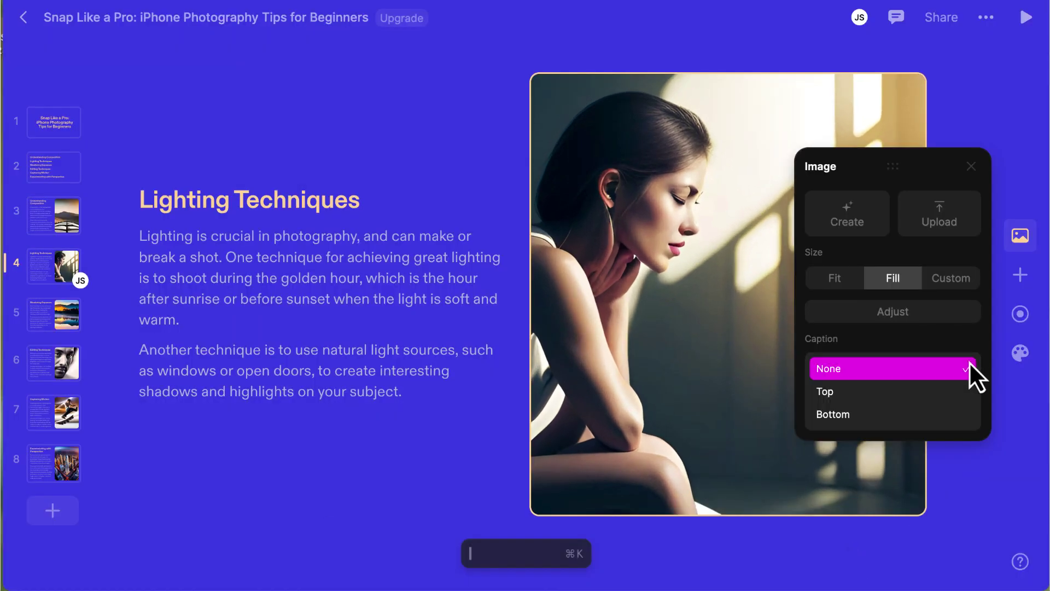
pyautogui.click(970, 362)
pyautogui.press('Escape')
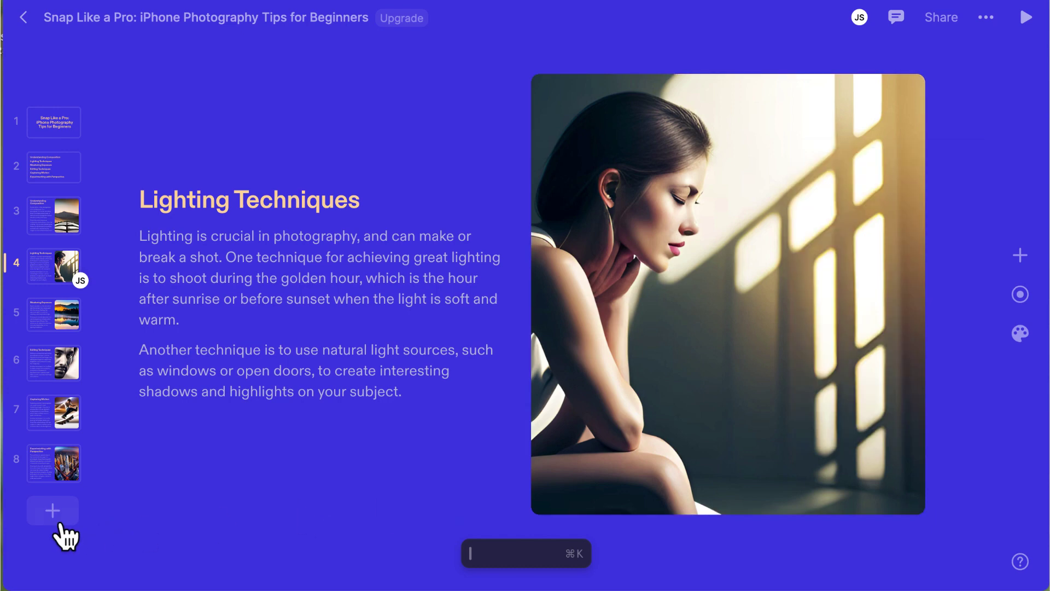
pyautogui.click(52, 514)
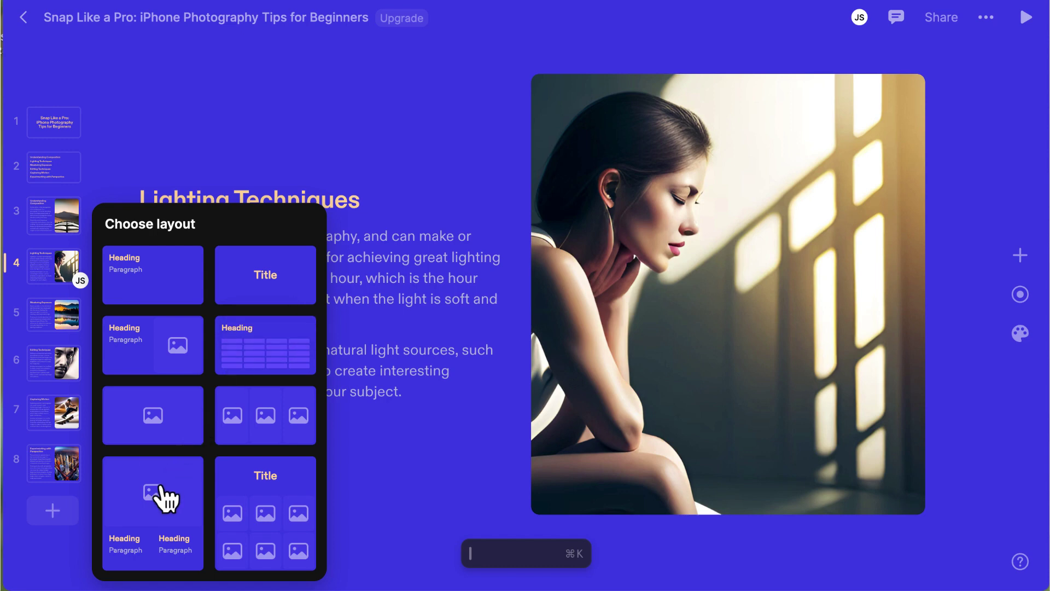
pyautogui.click(43, 543)
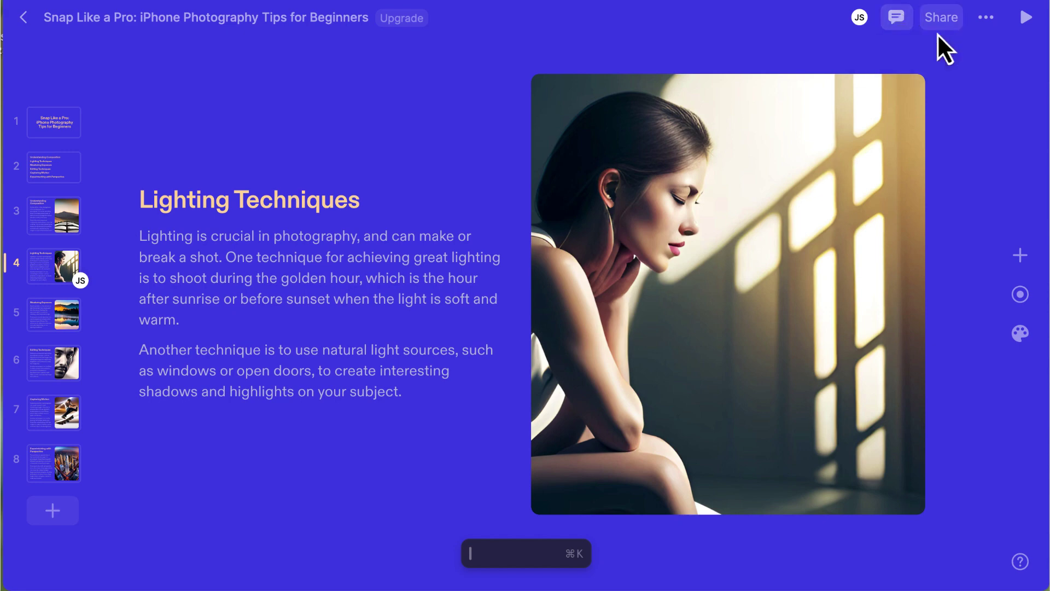
pyautogui.click(941, 19)
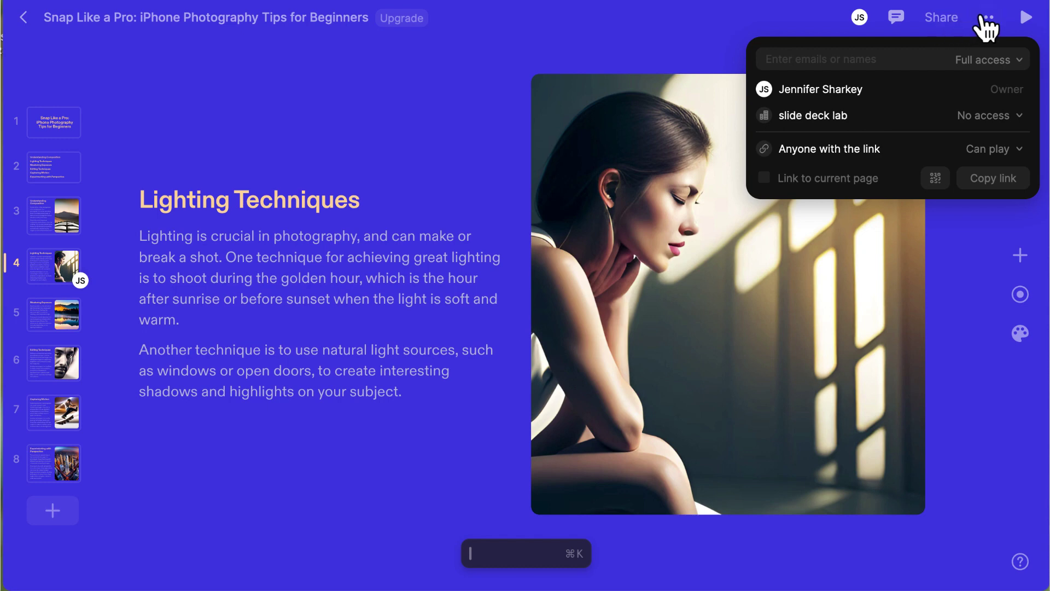
pyautogui.click(986, 19)
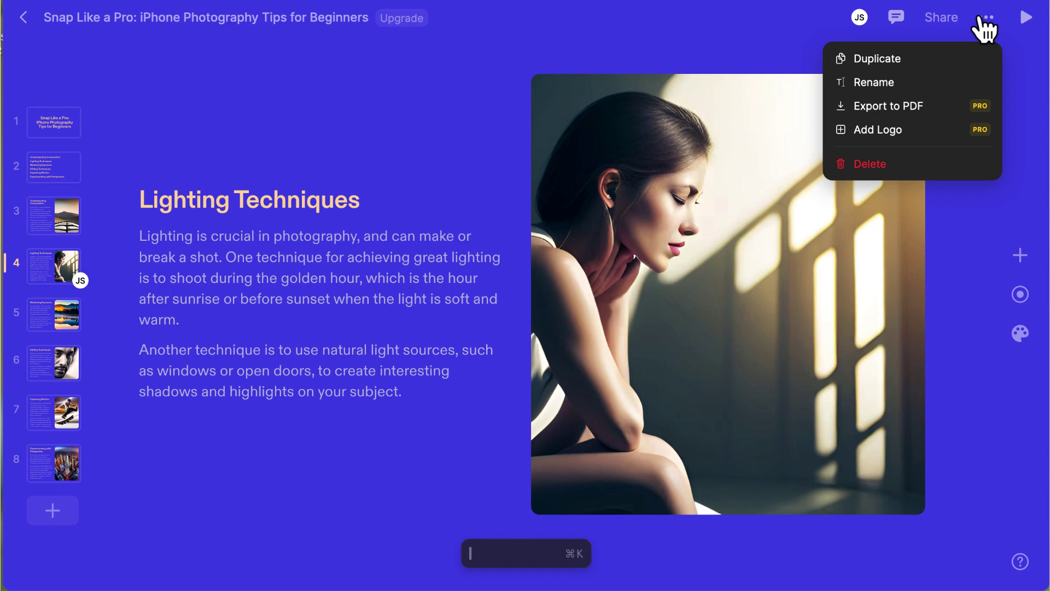
# - Play the deck, advancing through Mastering Exposure and Editing Techniques, then step back a slide
pyautogui.click(1026, 23)
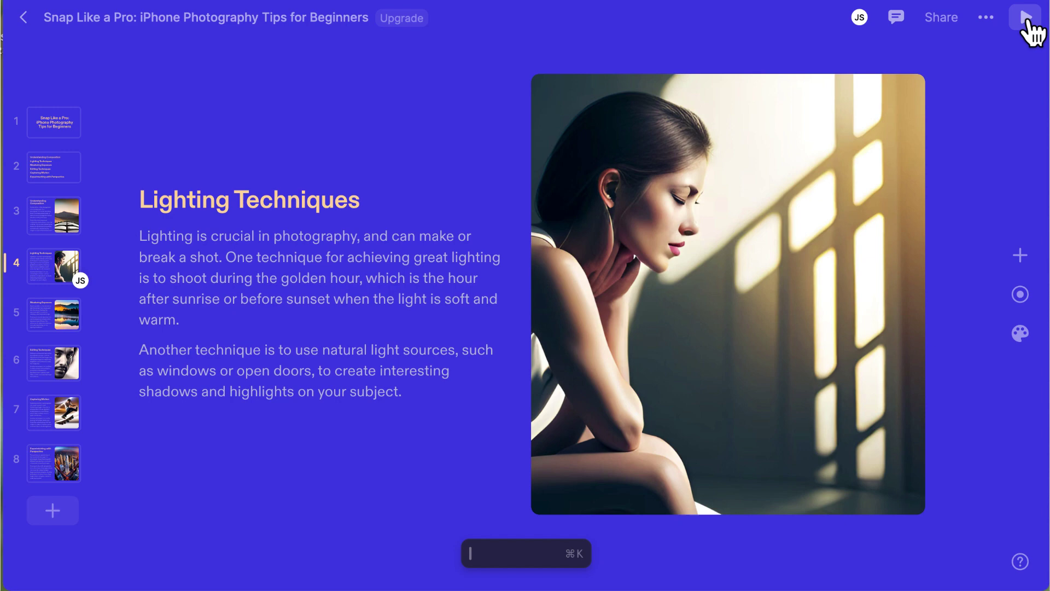
pyautogui.click(1026, 21)
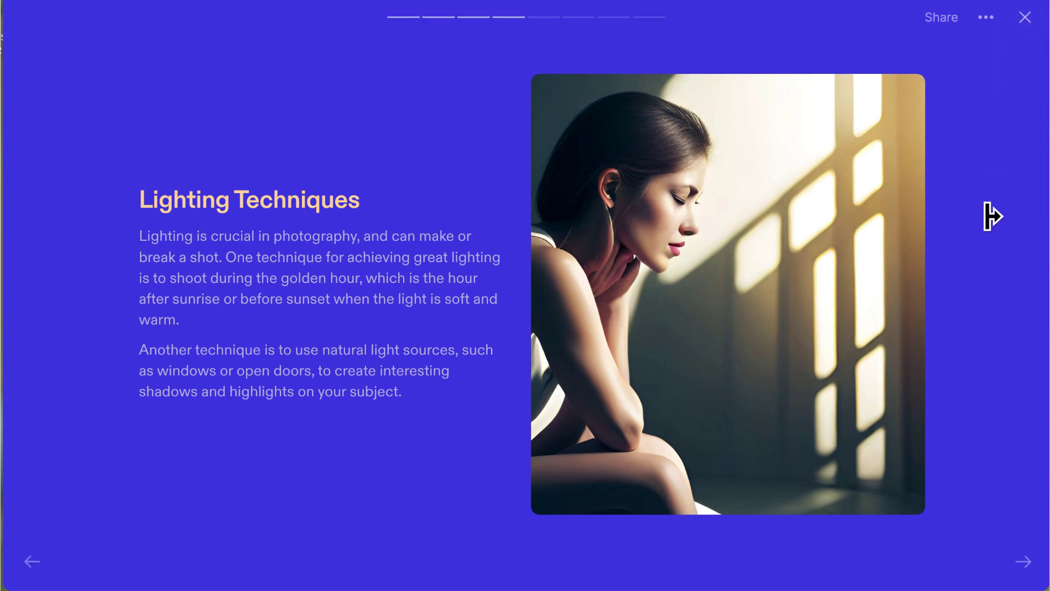
pyautogui.click(1023, 560)
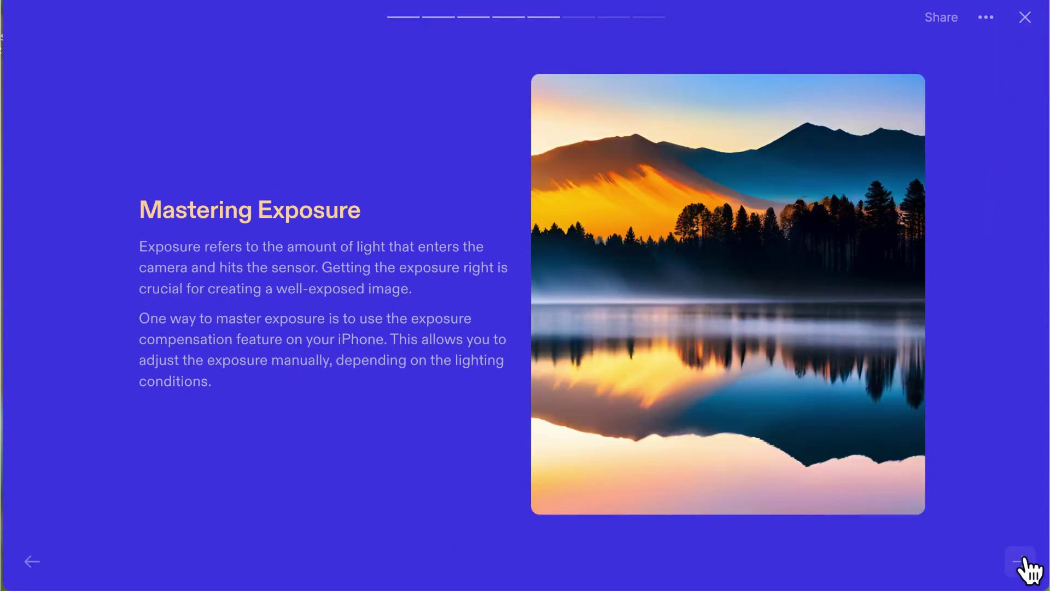
pyautogui.click(1022, 561)
pyautogui.click(1022, 560)
pyautogui.click(31, 561)
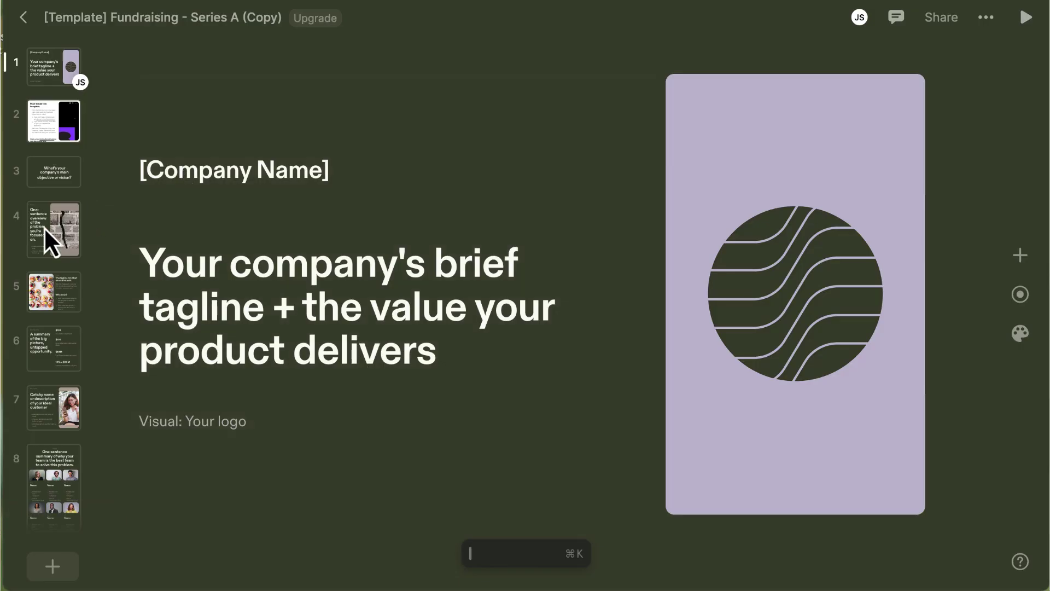
# - Open slide 4, Problem, and bring up the settings for its cracked brick-wall image
pyautogui.click(44, 227)
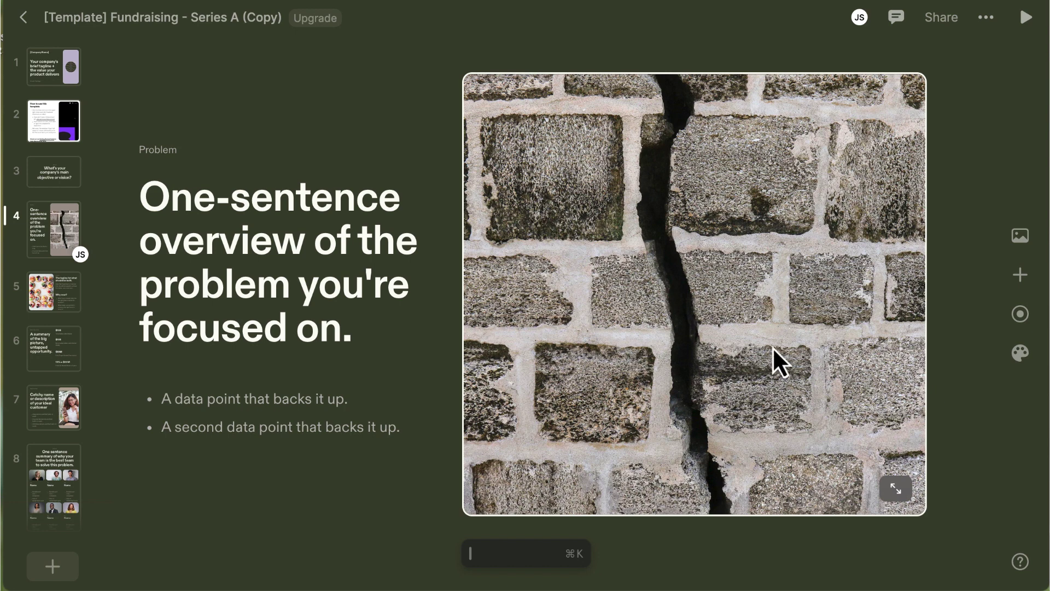
pyautogui.click(1020, 236)
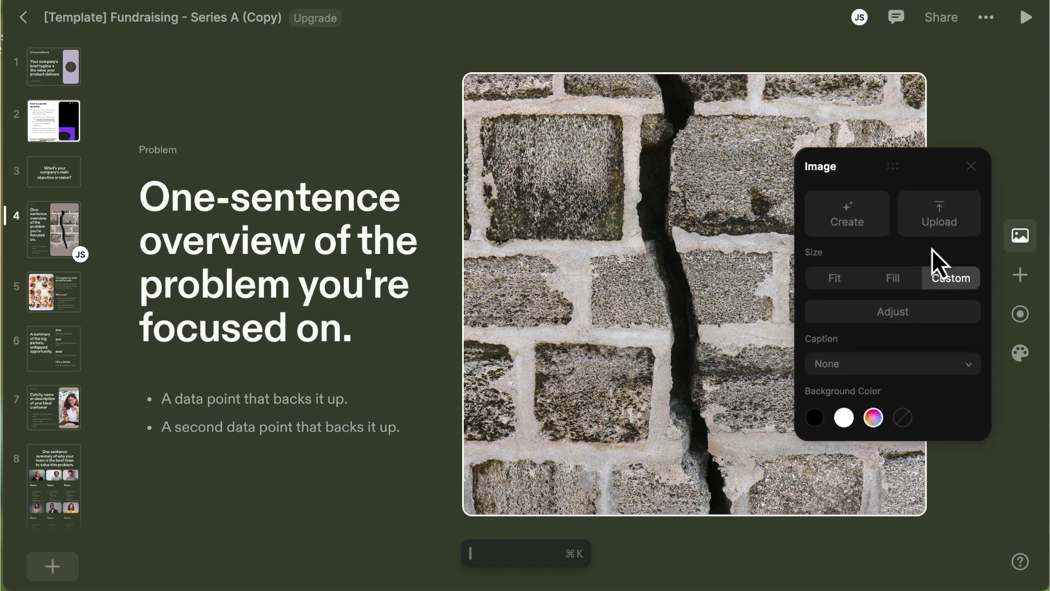